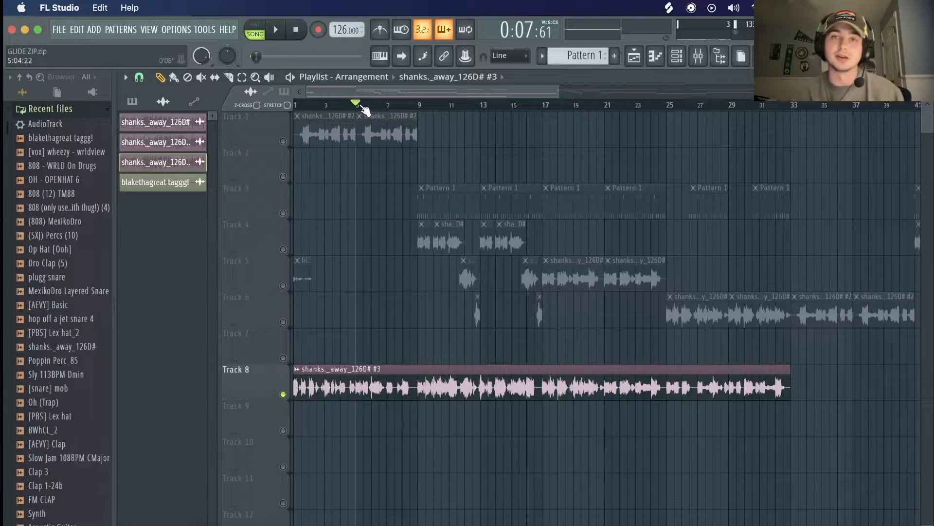
Play back the original sample on Track 8 from bar 5
key(space)
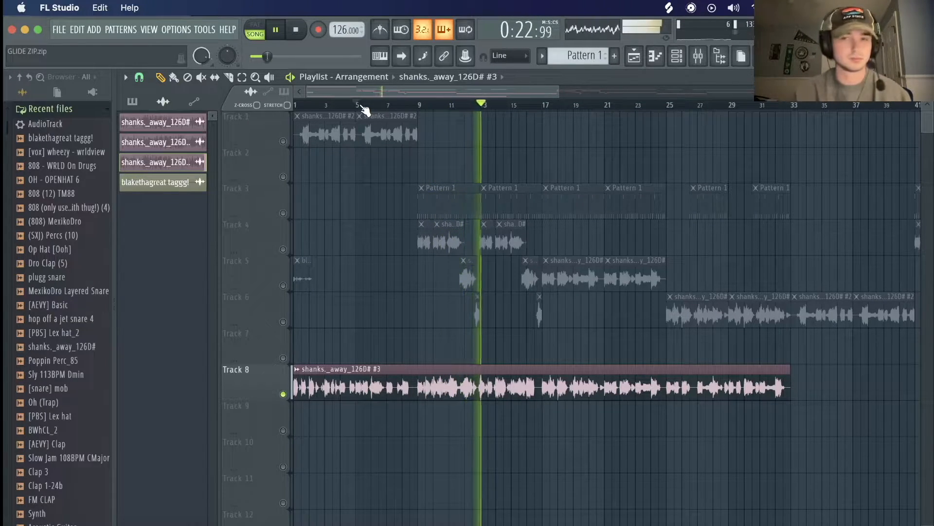
key(space)
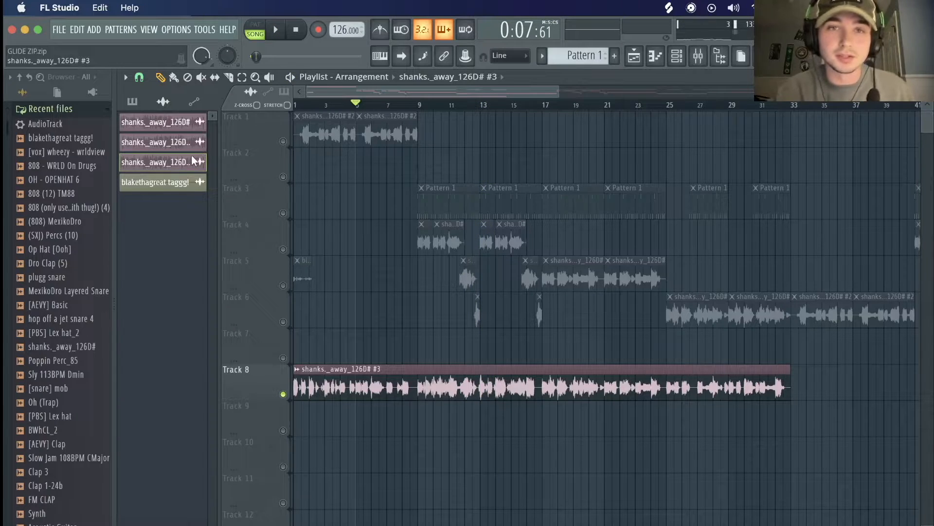
Solo Track 1 in the playlist and open the channel settings of its first sample clip
right_click(284, 142)
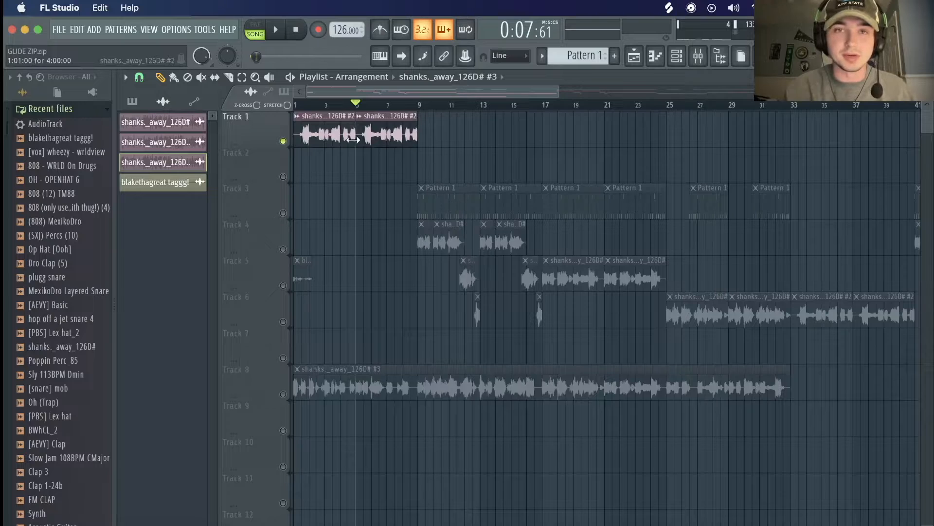
scroll(348, 134, up, 5)
double_click(341, 133)
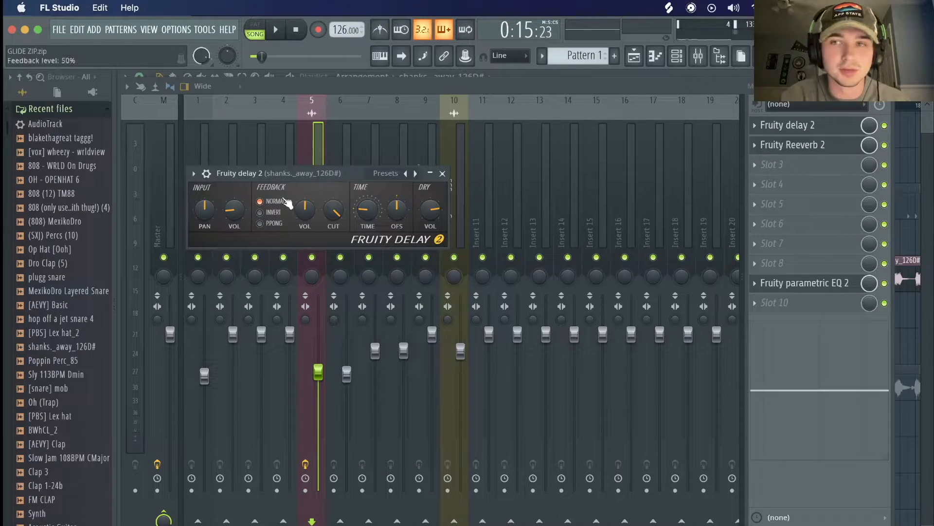
Inspect the sample channel's Fruity Reeverb 2 and Fruity Parametric EQ 2 settings in the mixer, and return to the playlist
click(794, 144)
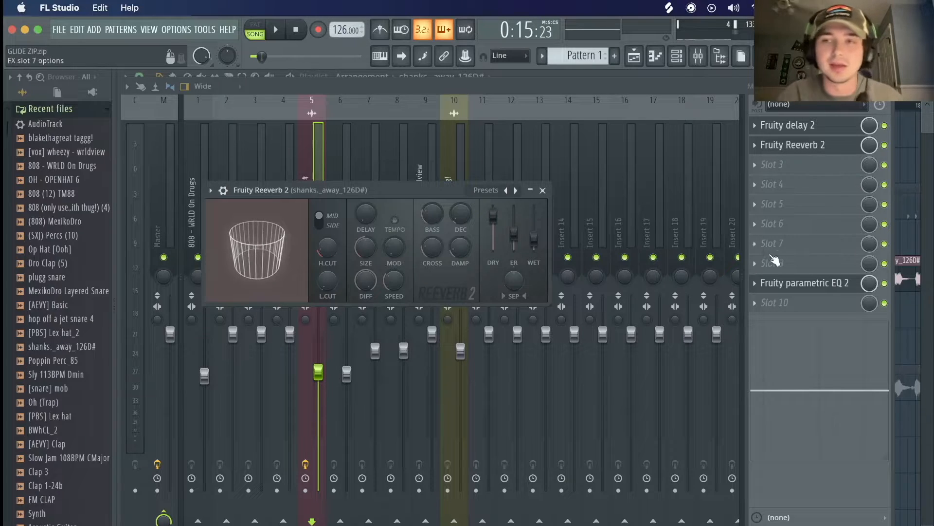
click(779, 284)
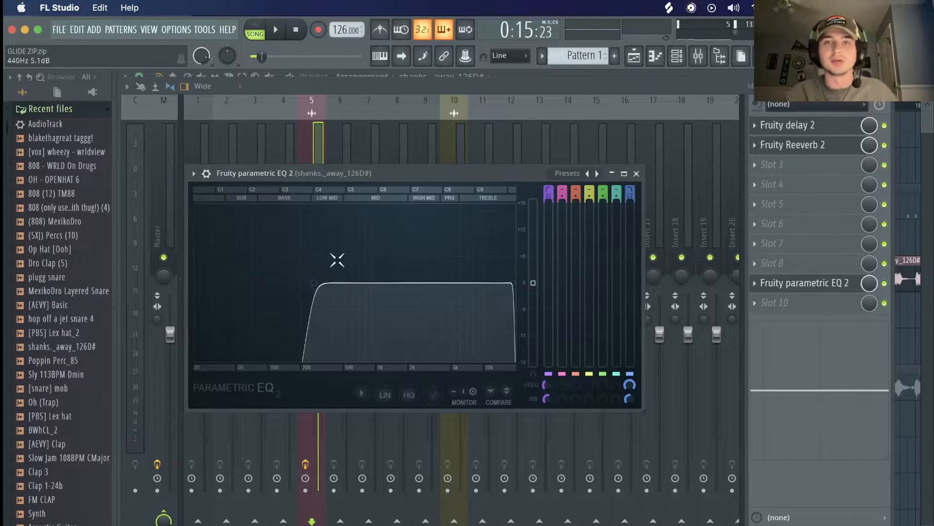
click(699, 57)
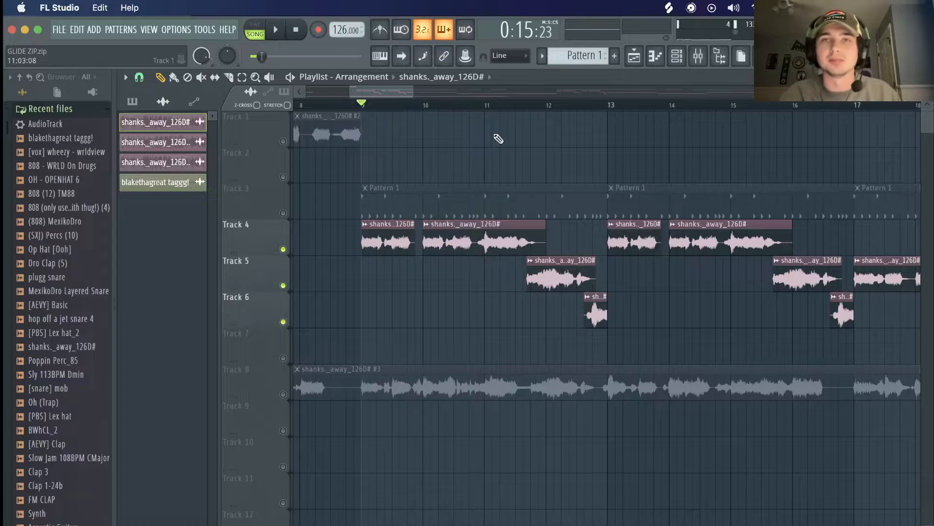
Play back the soloed sample chops on Tracks 4 to 6 from bar 9
key(space)
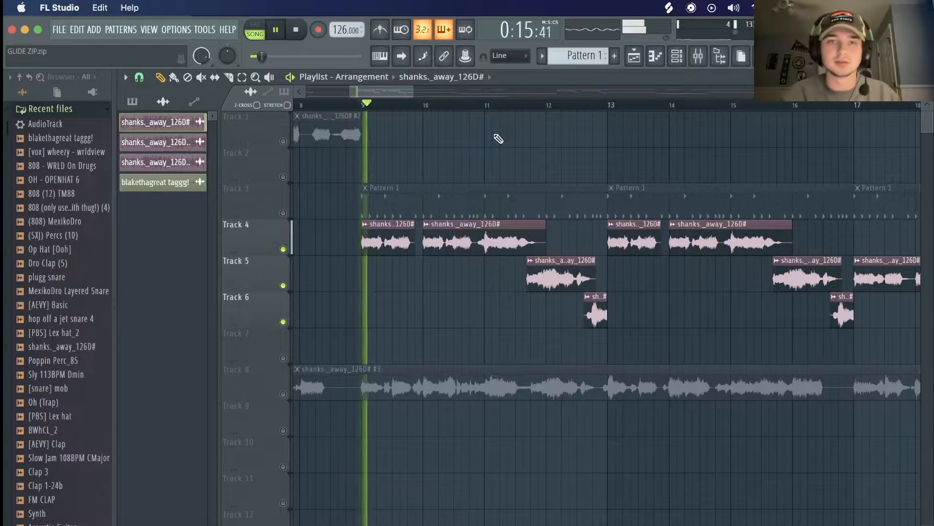
drag(404, 87, 439, 103)
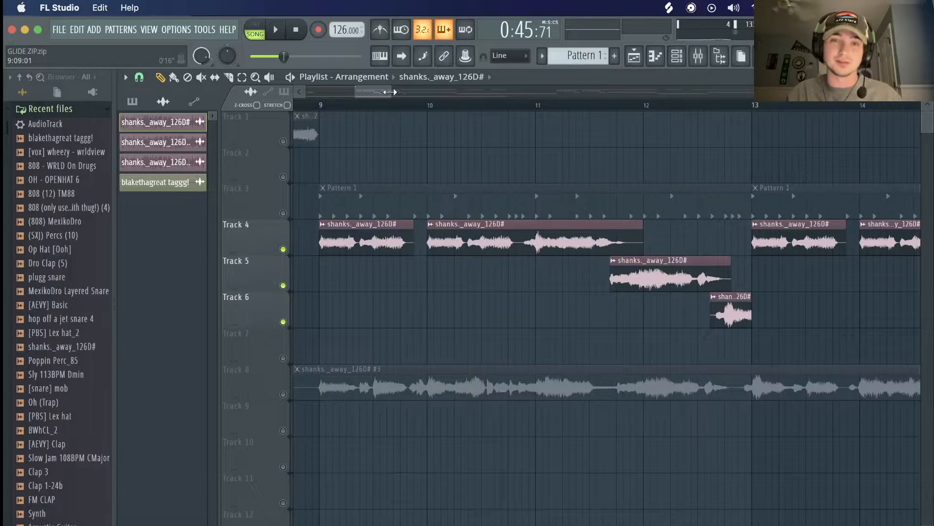
Try slicing the first sample clip on Track 4 where its second phrase begins in bar 9
drag(387, 92, 360, 93)
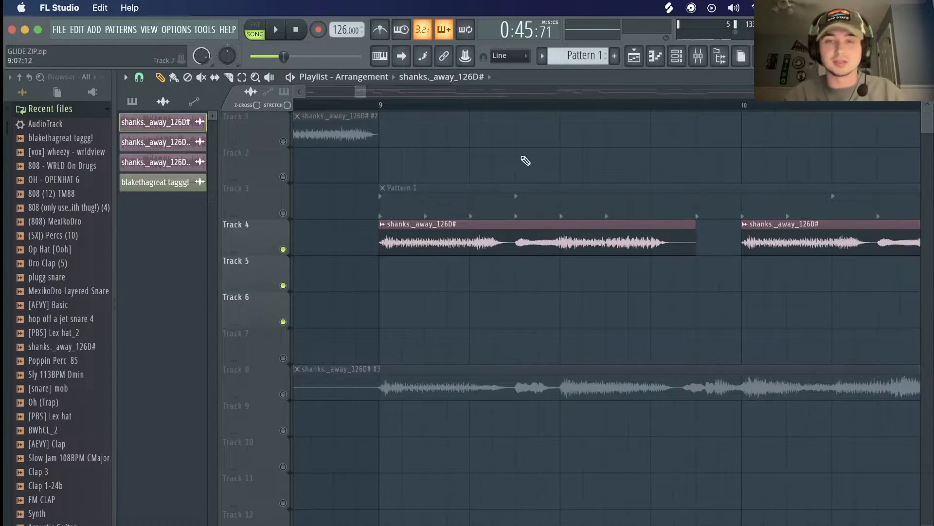
key(c)
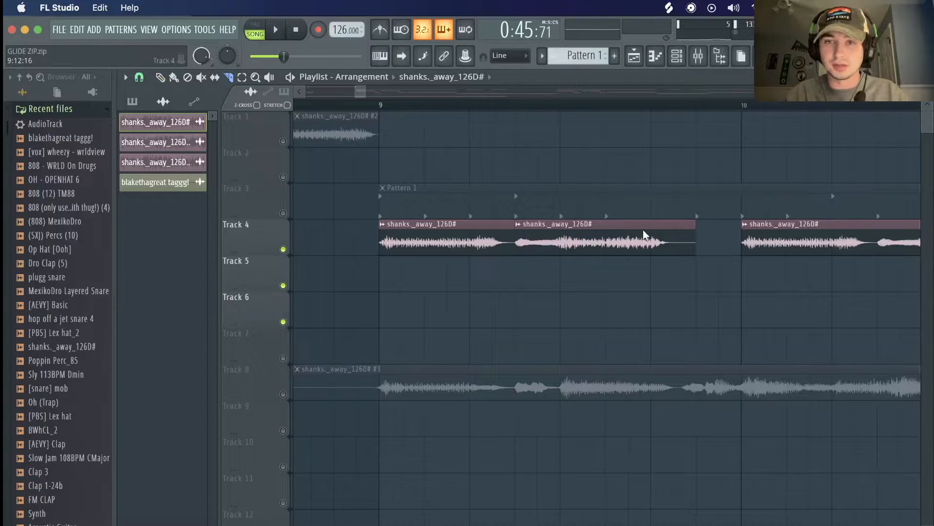
scroll(636, 238, down, 3)
key(p)
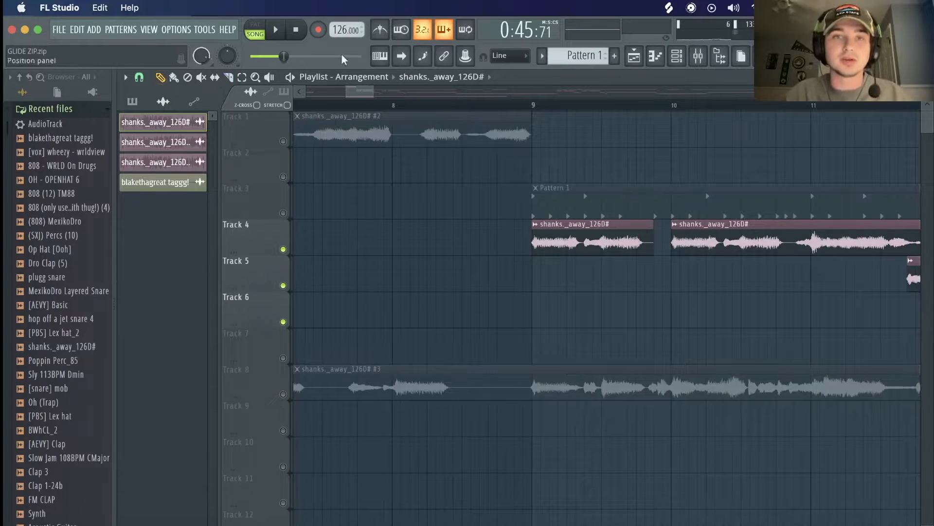
Examine how the sample chops on Tracks 4 to 6 are cut and overlapped between bars 9 and 13
drag(363, 91, 370, 92)
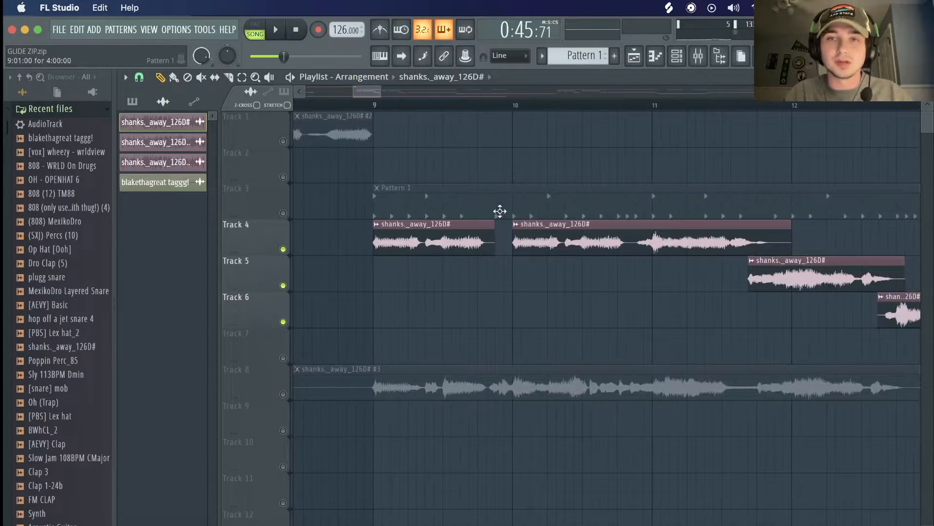
scroll(769, 224, up, 5)
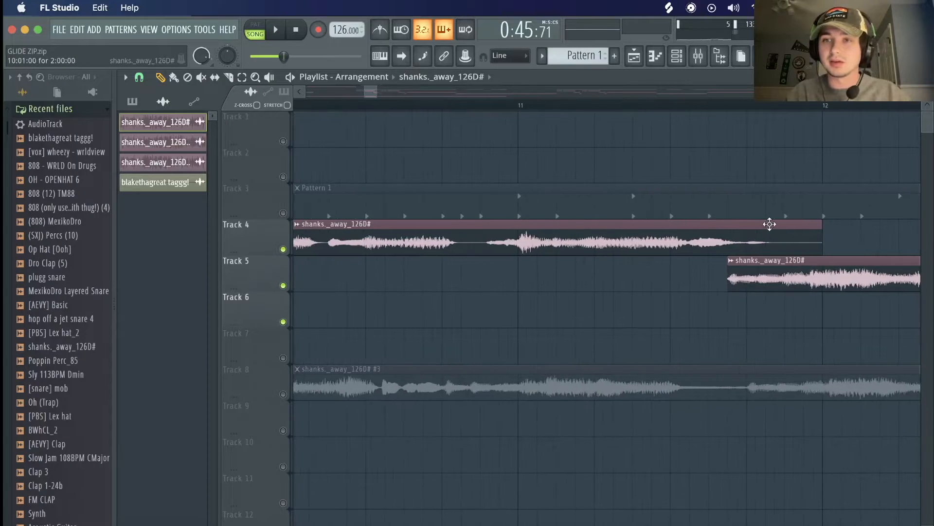
scroll(769, 224, up, 2)
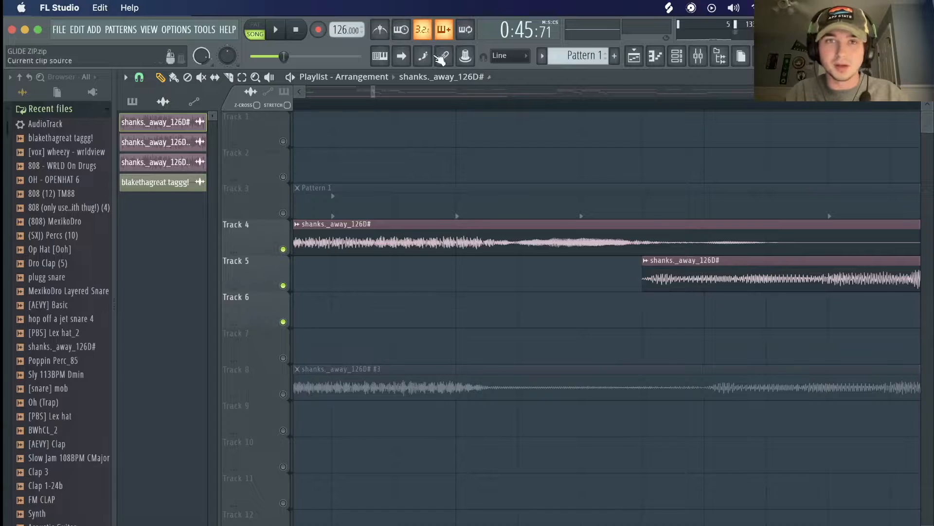
drag(375, 91, 381, 93)
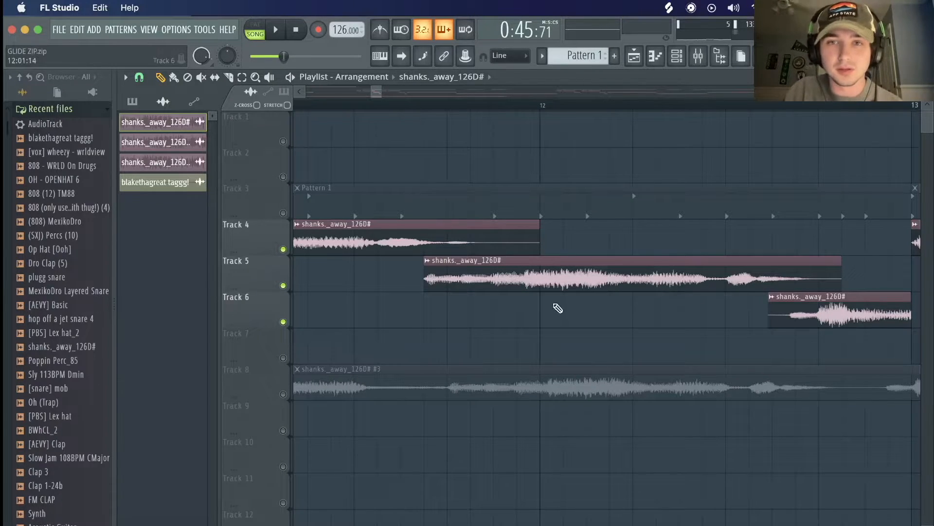
scroll(554, 270, up, 1)
scroll(554, 271, up, 2)
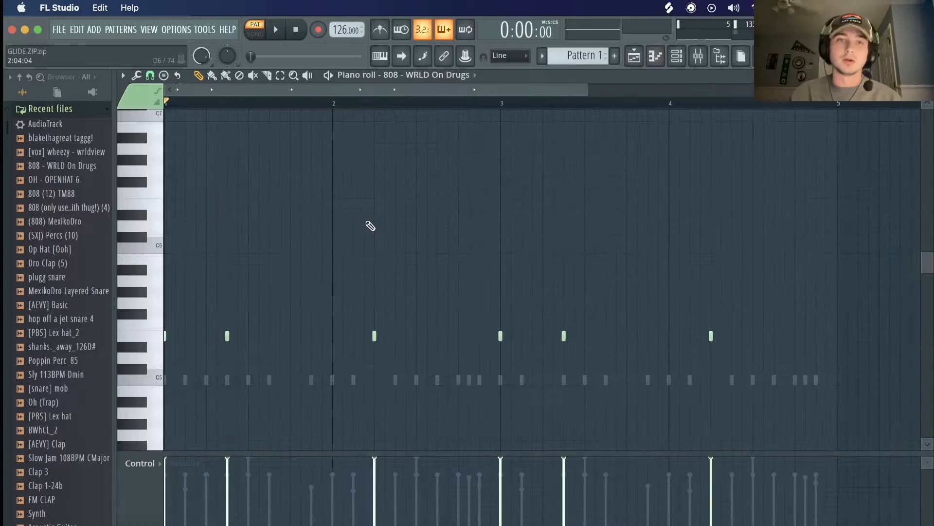
Play the 808 - WRLD On Drugs notes and review that channel's precomputed effects, including the boost
key(space)
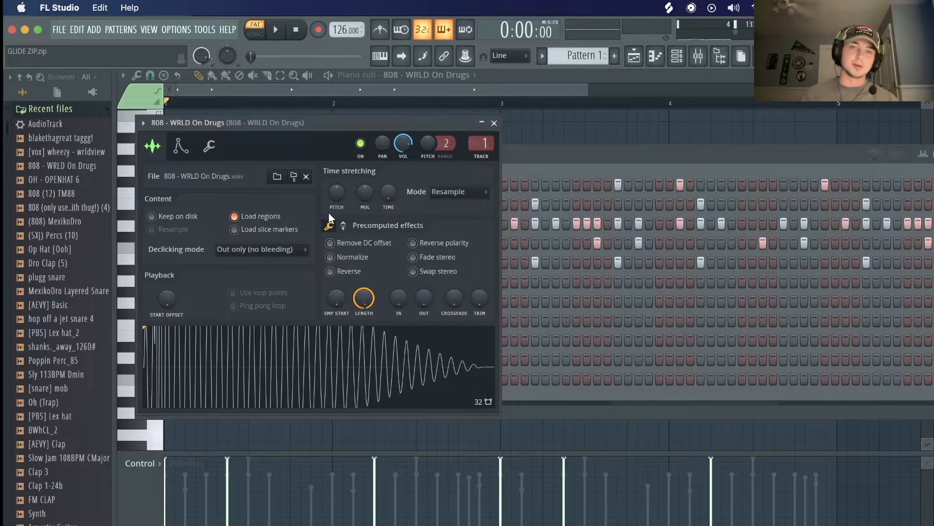
click(347, 226)
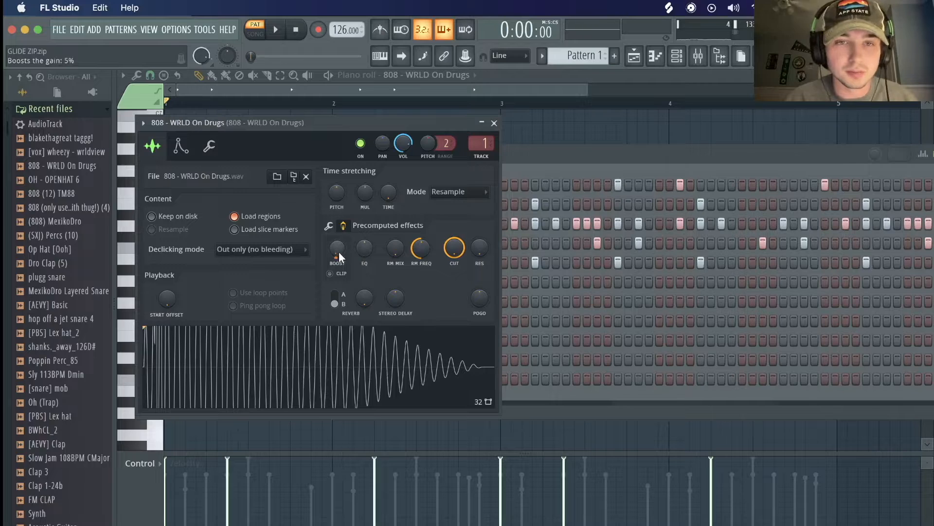
click(332, 228)
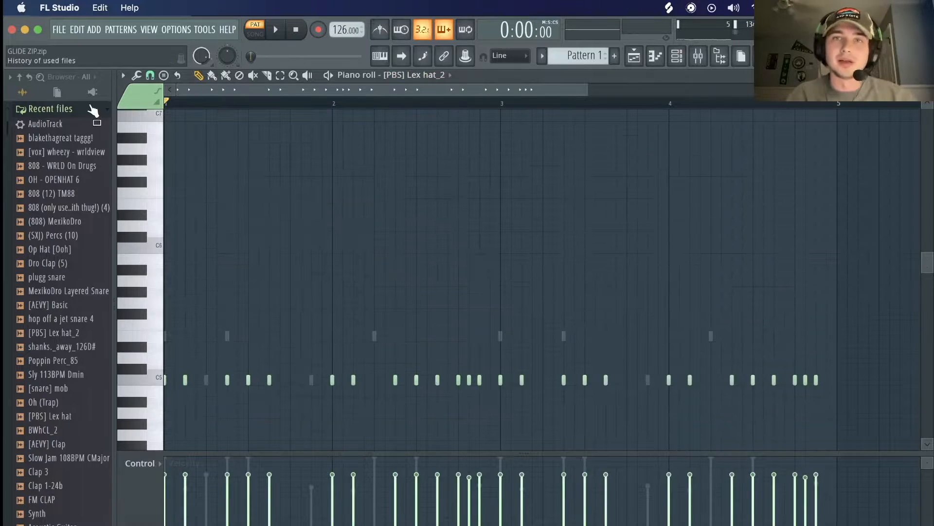
Play back the [PBS] Lex hat_2 and MexikoDro Layered Snare note patterns in the piano roll
key(space)
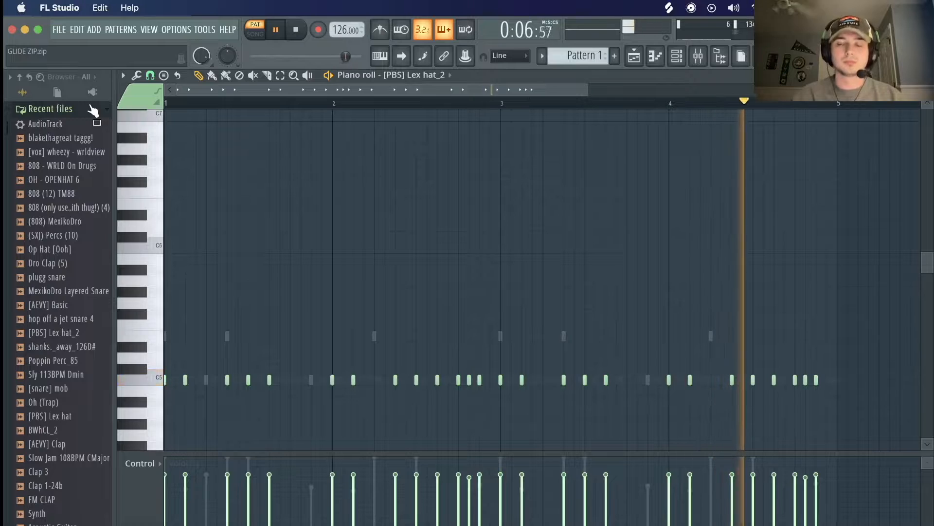
key(space)
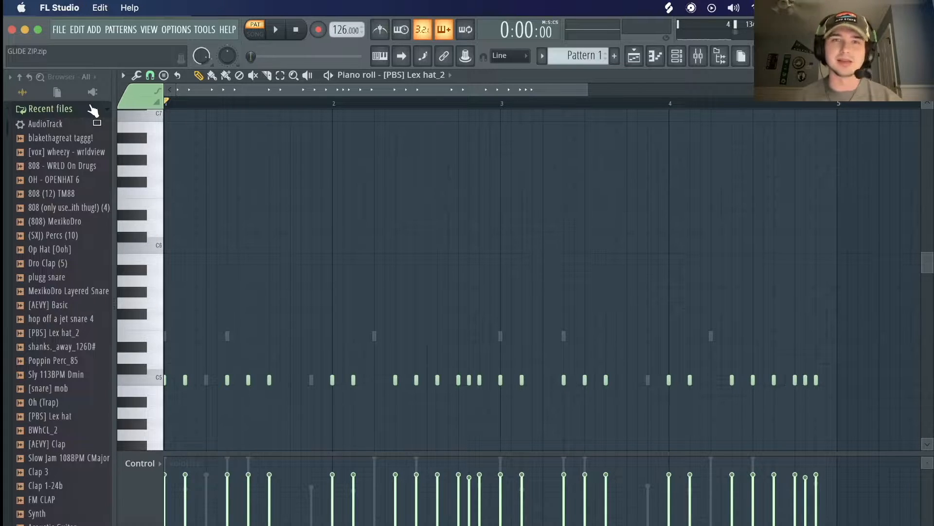
scroll(400, 392, down, 2)
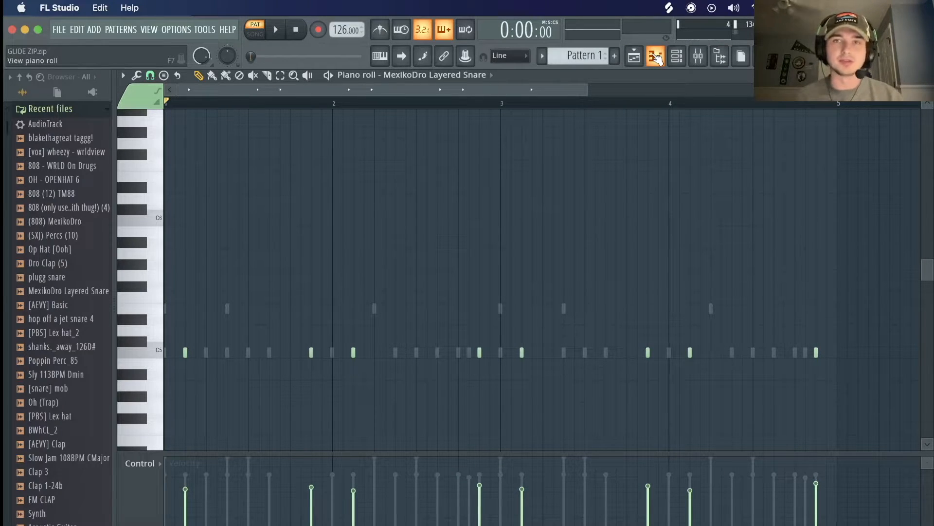
key(space)
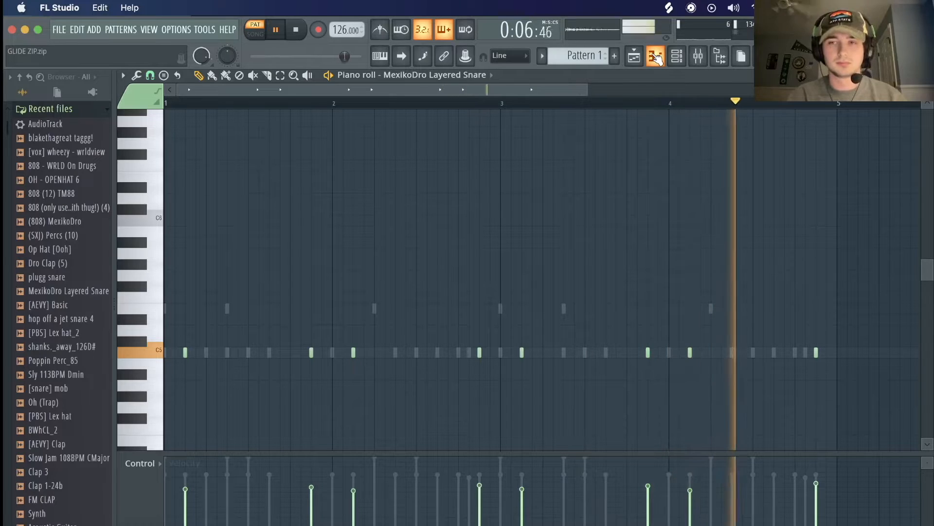
key(space)
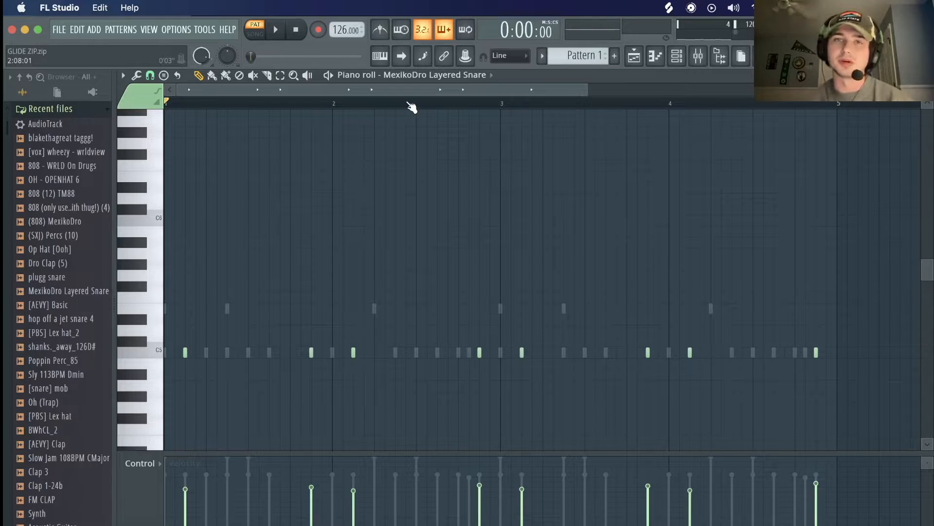
Play back the OH - OPENHAT 6 and (SXJ) Percs (10) note patterns in the piano roll
click(657, 57)
key(space)
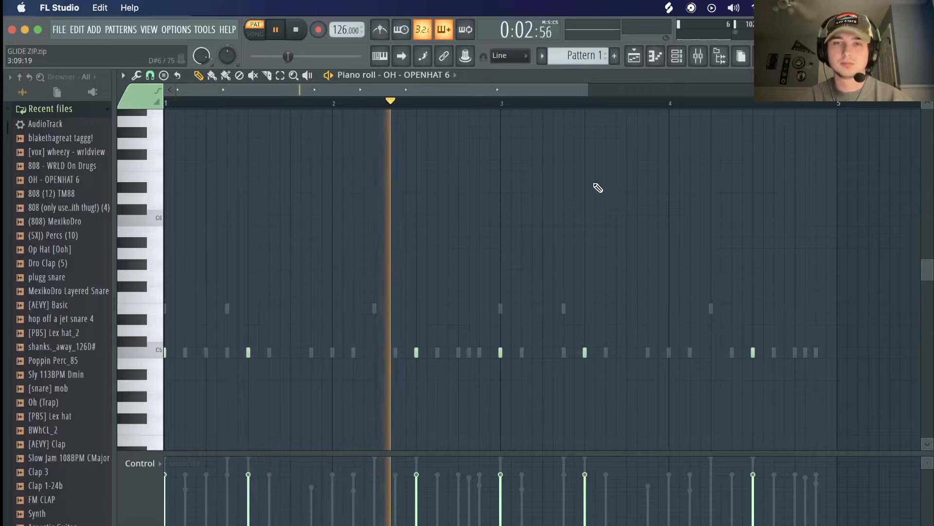
key(space)
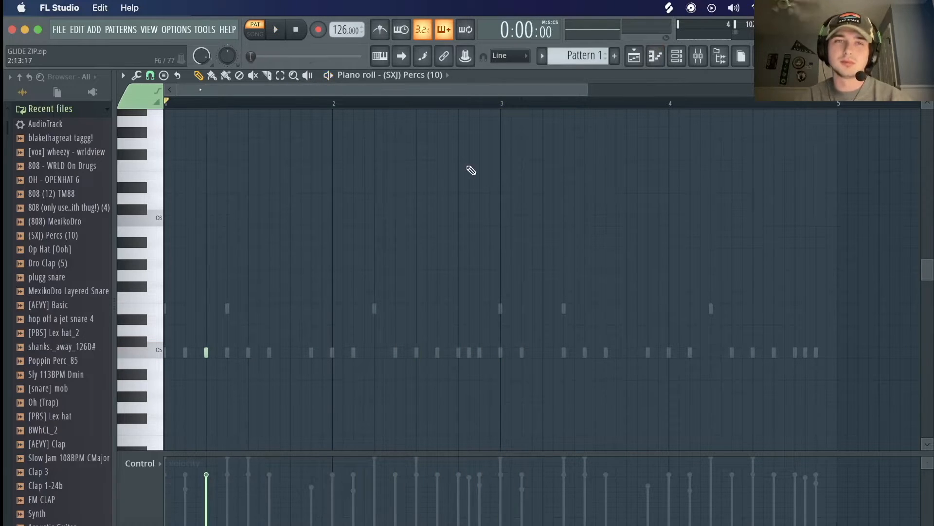
key(space)
key(space)
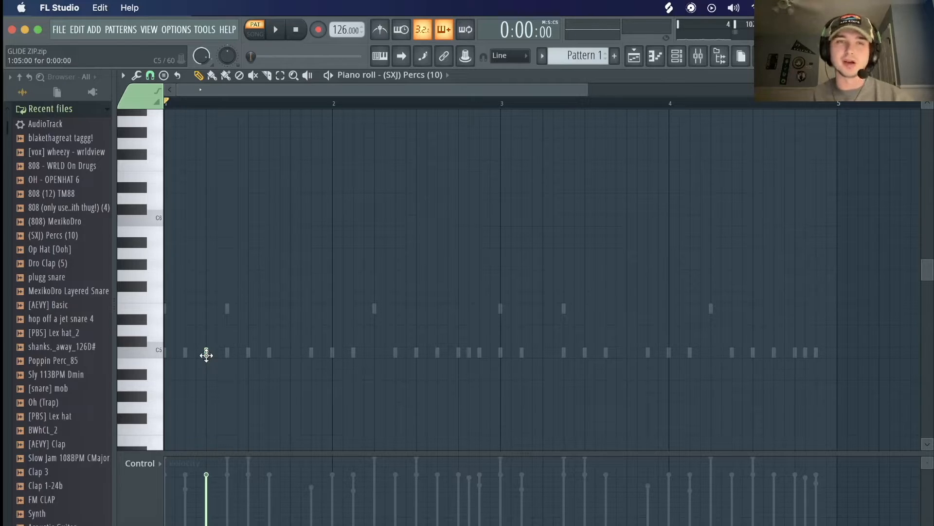
Lower the 808 - WRLD On Drugs track's volume slightly in the mixer
key(F9)
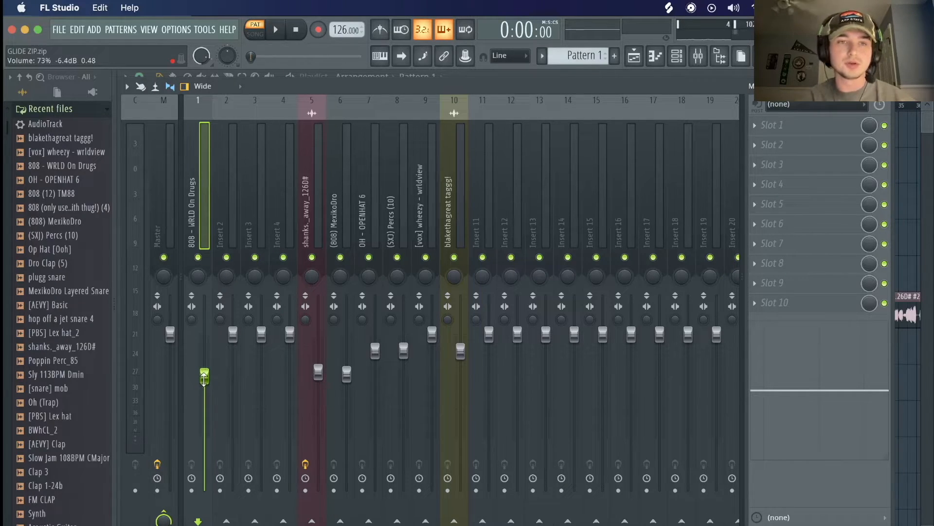
mouse_move(205, 376)
mouse_down()
mouse_move(205, 344)
mouse_move(204, 382)
mouse_up()
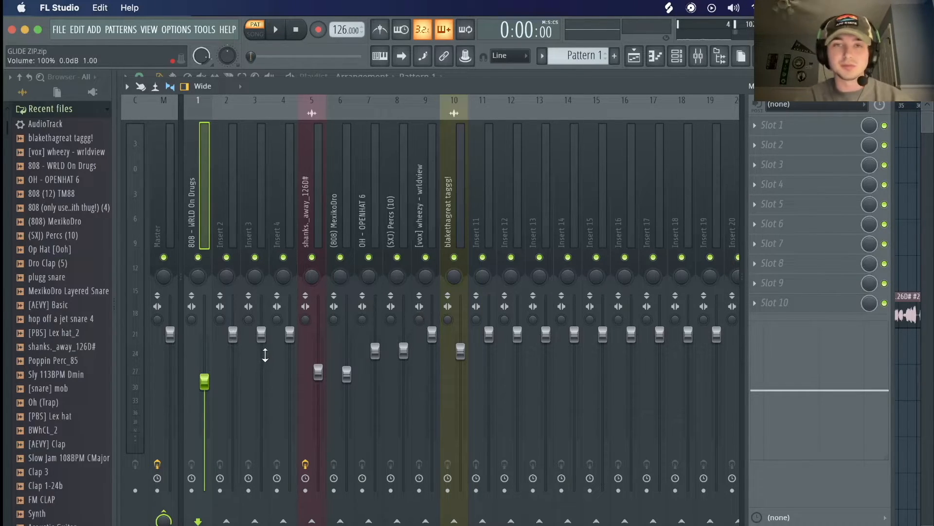
Check the drum, vox and sample mixer tracks for effects, and inspect the sample track's Fruity Parametric EQ 2
drag(346, 225, 411, 209)
click(425, 210)
click(398, 210)
click(371, 208)
click(314, 201)
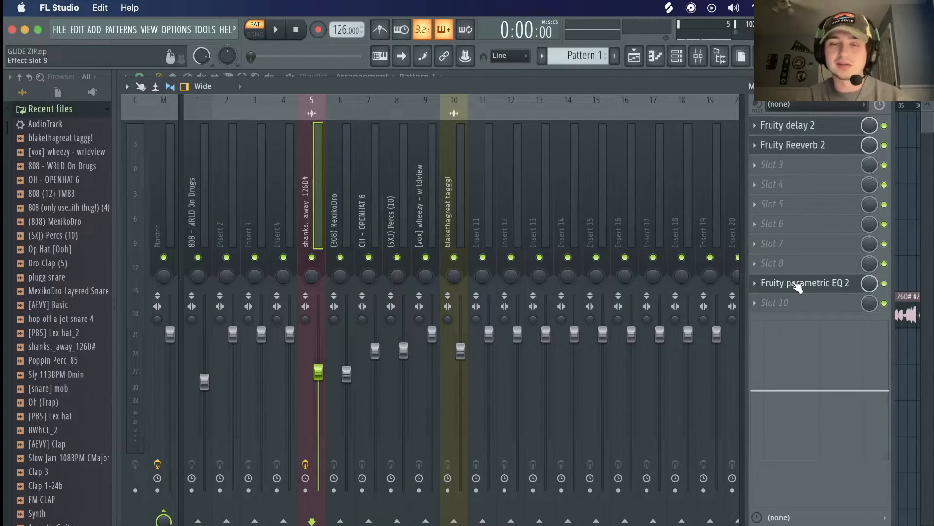
click(796, 283)
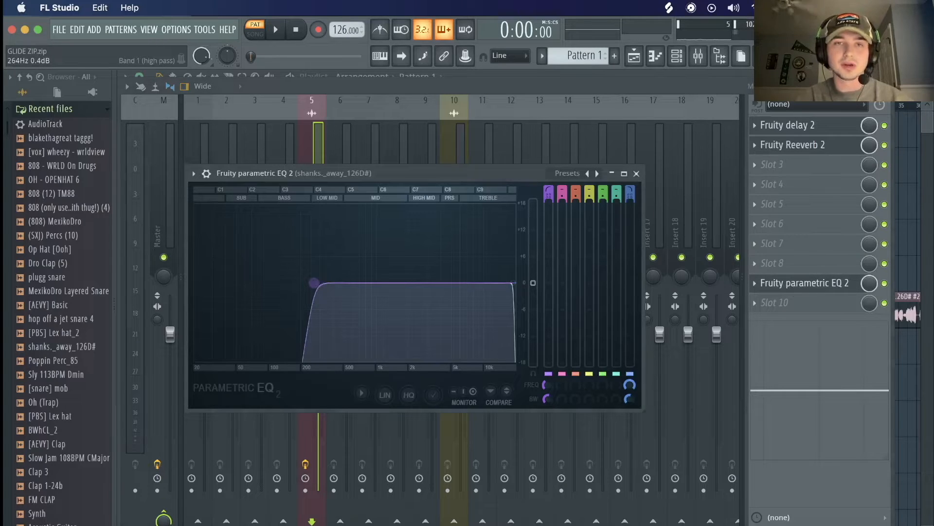
click(636, 173)
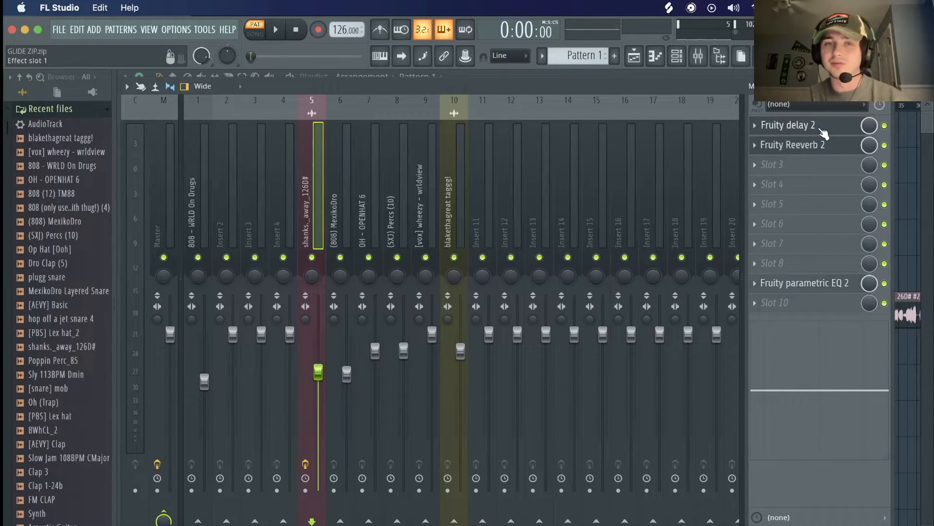
Inspect the Fruity Soft Clipper on the Master track and return to the playlist
click(165, 225)
click(819, 266)
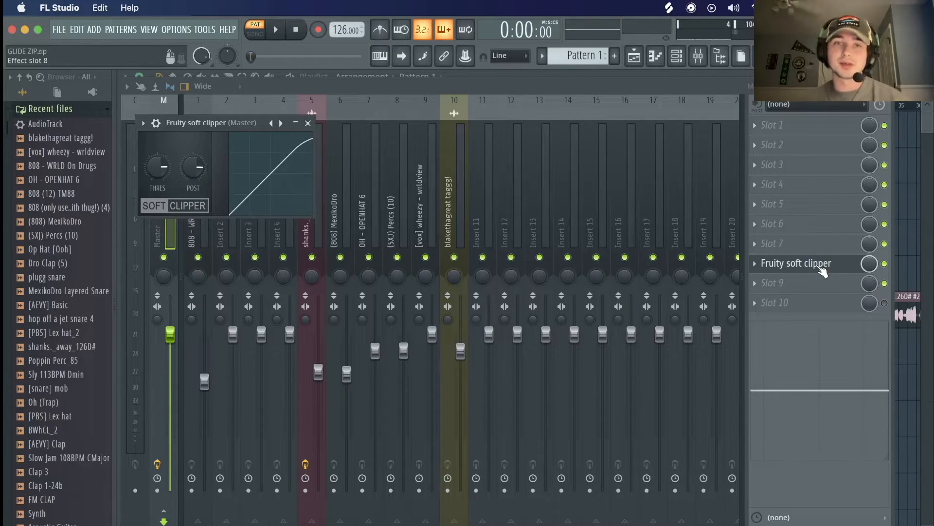
click(635, 55)
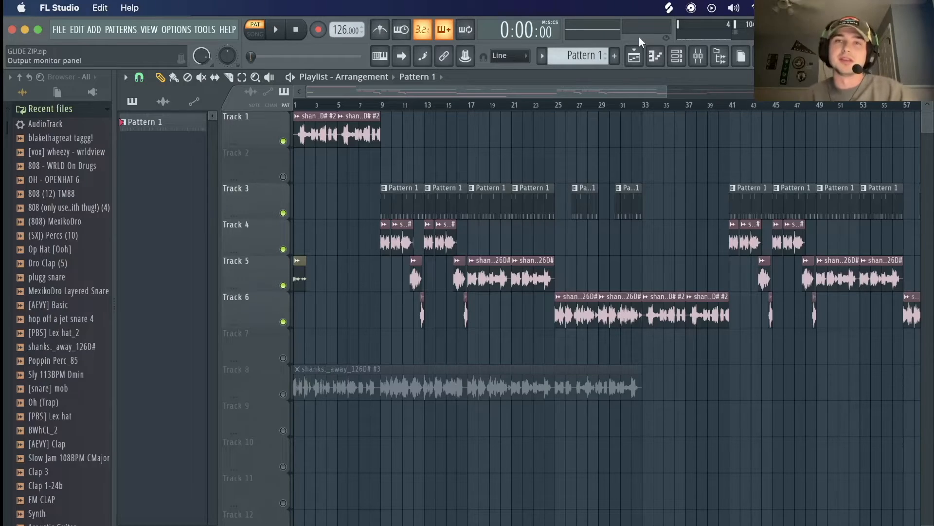